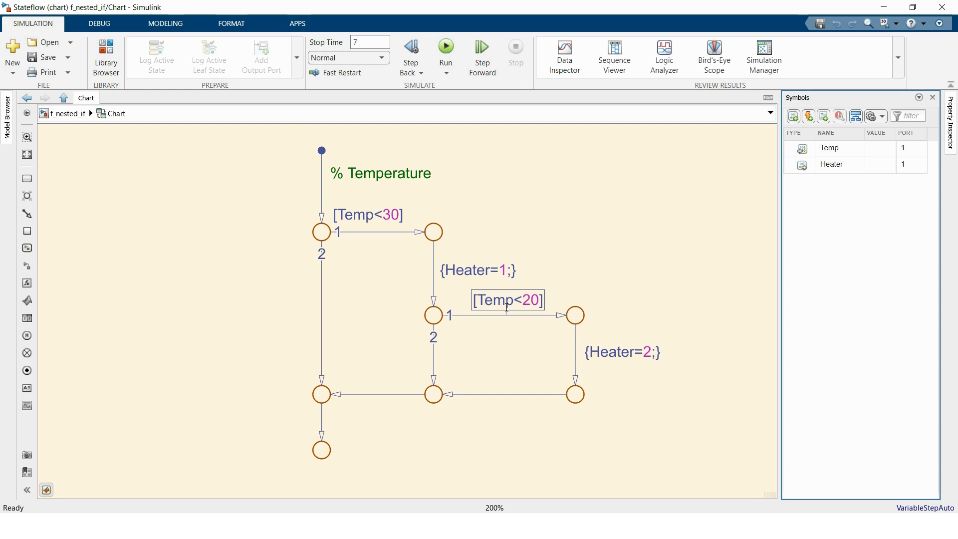
Create a new blank model and add a Chart block from the Stateflow library.
{"action": "left_click", "coordinate": [9, 56]}
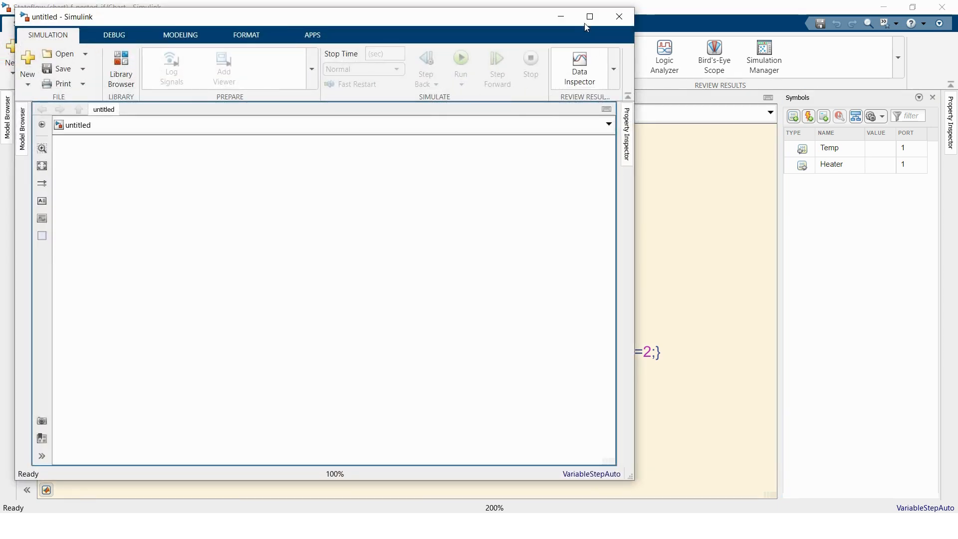
{"action": "left_click", "coordinate": [587, 18]}
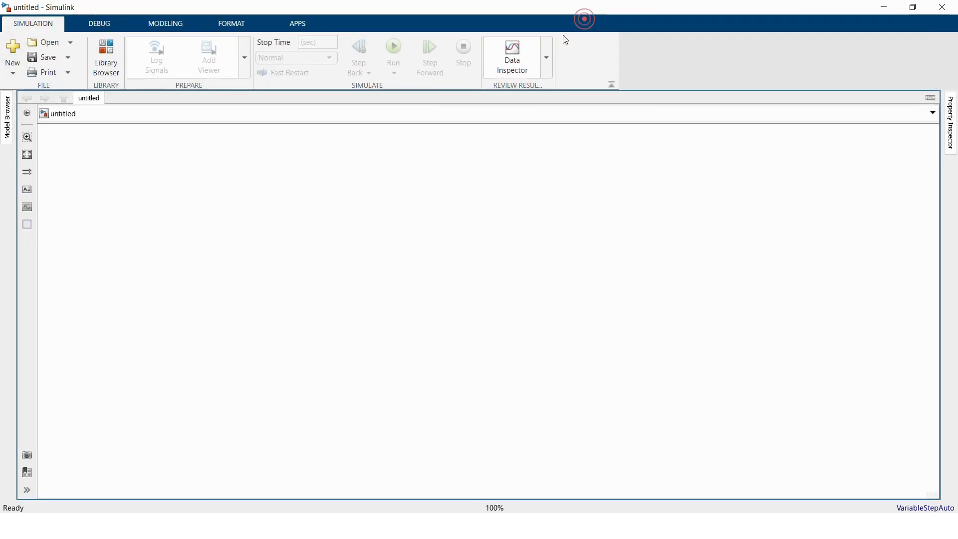
{"action": "left_click", "coordinate": [108, 62]}
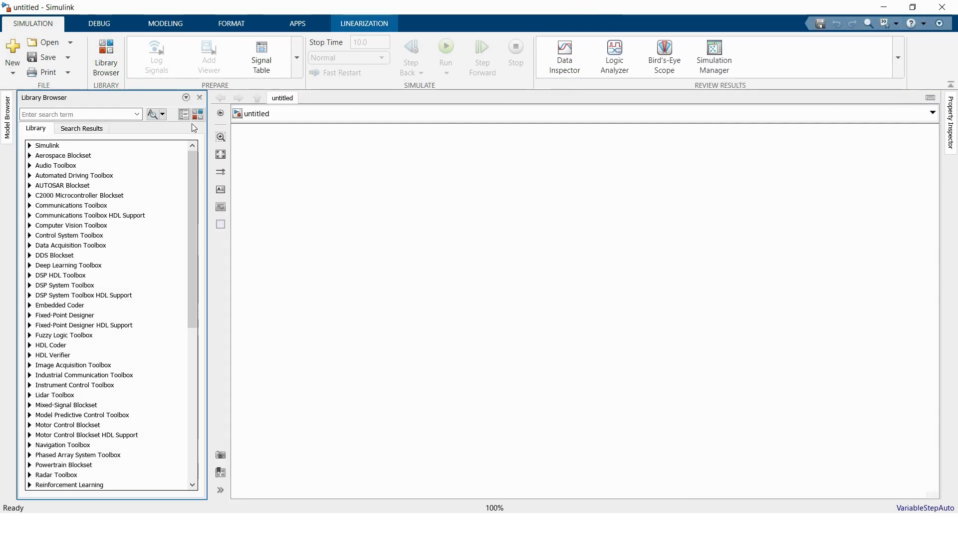
{"action": "left_click", "coordinate": [200, 115]}
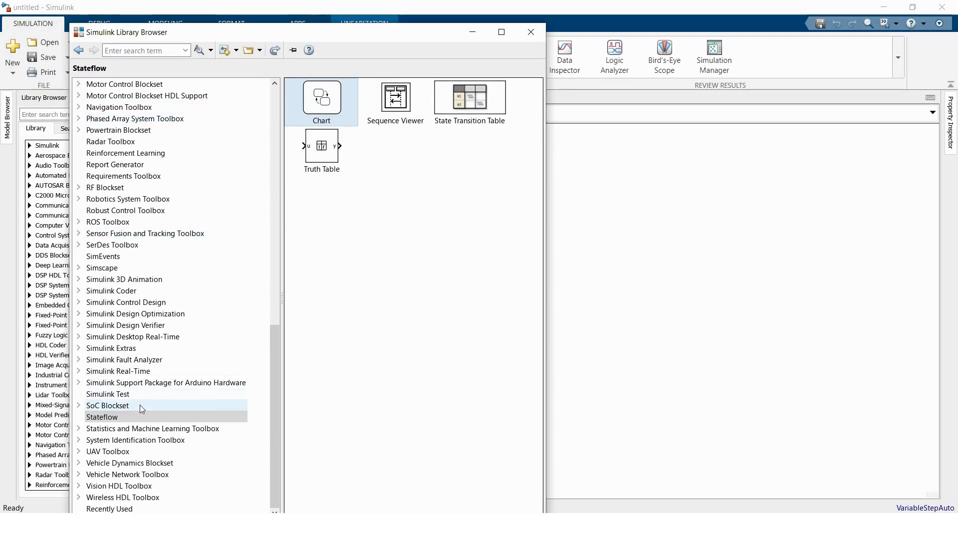
{"action": "scroll", "coordinate": [140, 300], "scroll_direction": "up", "scroll_amount": 4}
{"action": "scroll", "coordinate": [142, 224], "scroll_direction": "up", "scroll_amount": 5}
{"action": "scroll", "coordinate": [142, 225], "scroll_direction": "down", "scroll_amount": 15}
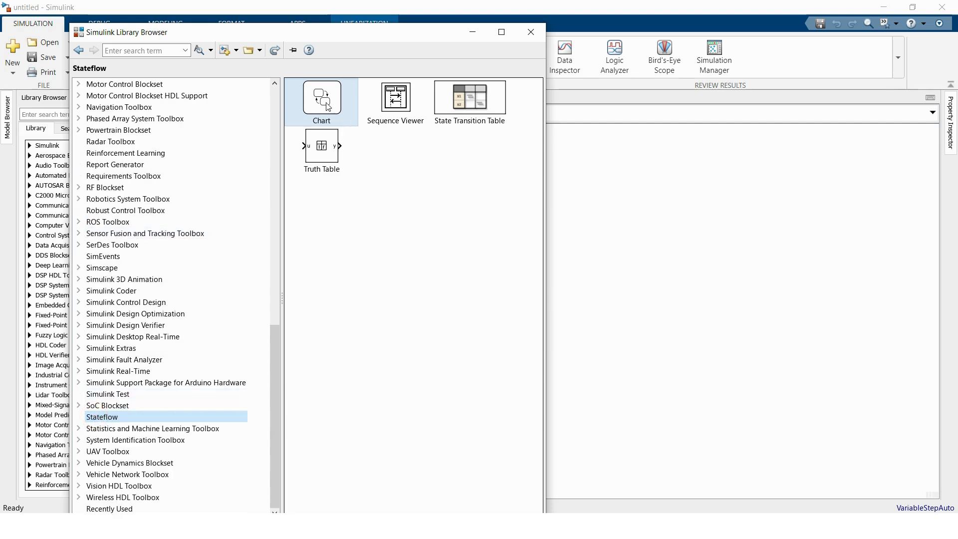
{"action": "left_click_drag", "start_coordinate": [322, 98], "coordinate": [640, 245]}
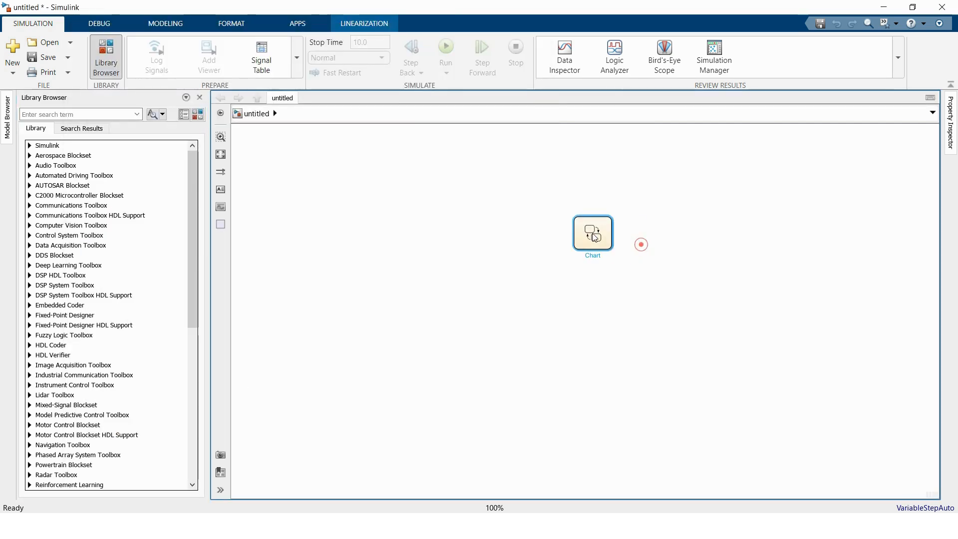
Open the new chart and start a Nested-If decision pattern in it.
{"action": "double_click", "coordinate": [592, 233]}
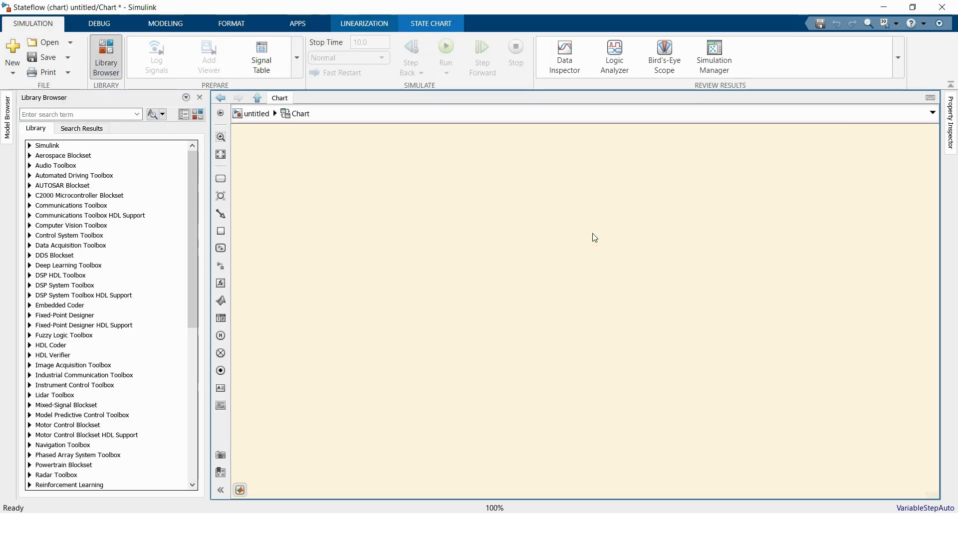
{"action": "right_click", "coordinate": [513, 195]}
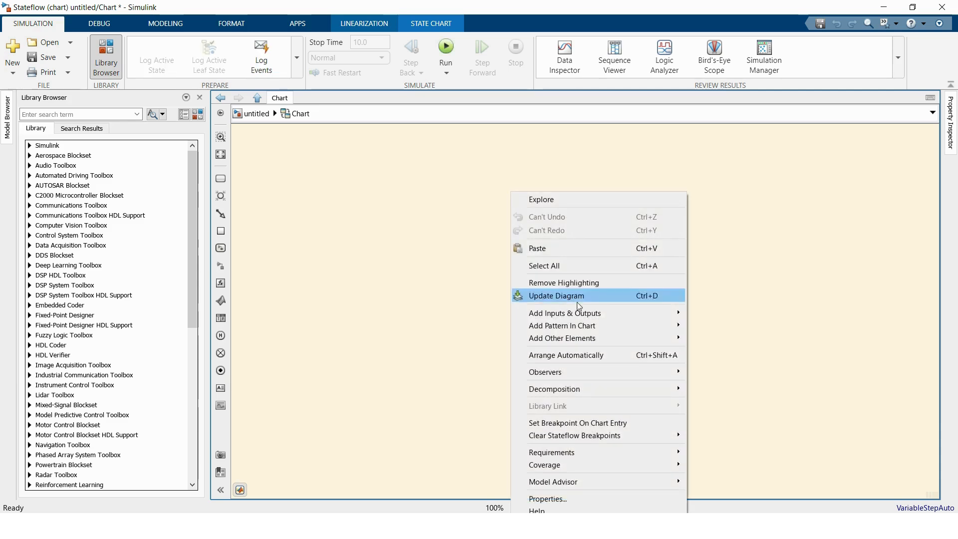
{"action": "mouse_move", "coordinate": [586, 318]}
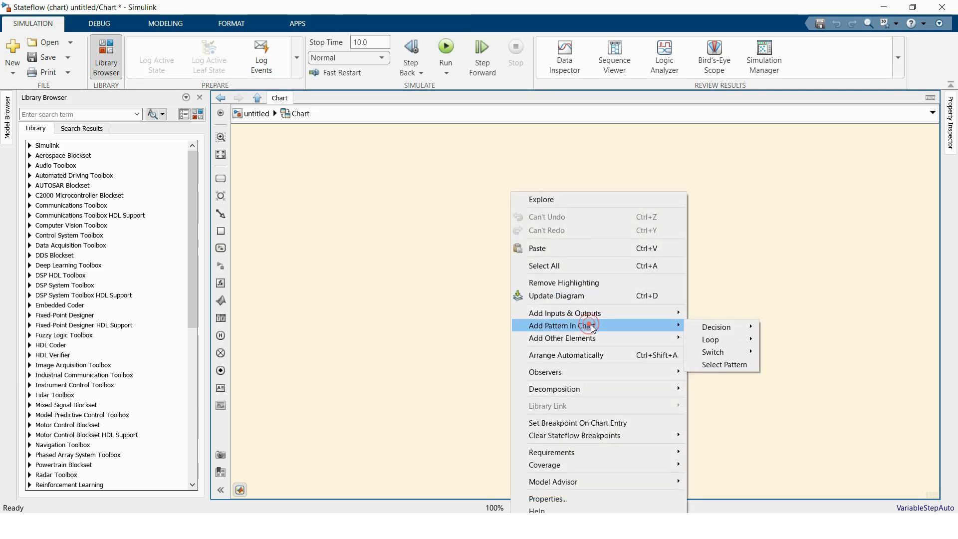
{"action": "mouse_move", "coordinate": [720, 330]}
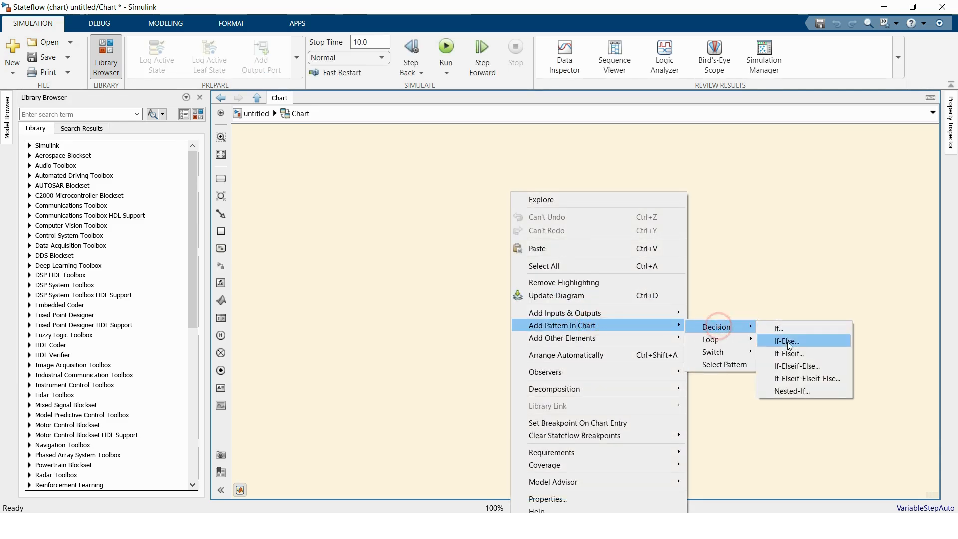
{"action": "left_click", "coordinate": [795, 391]}
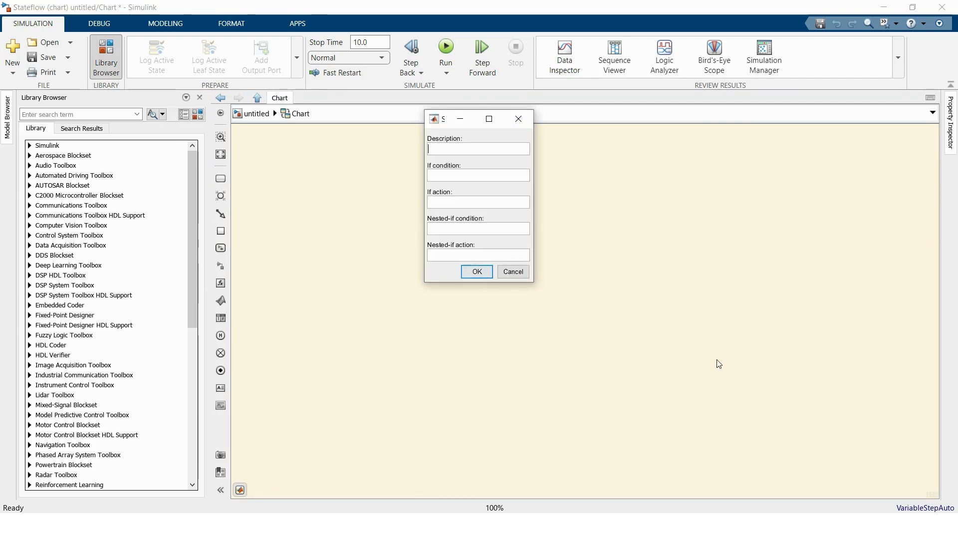
Enter TemperatureControl as the description of the nested-if pattern.
{"action": "left_click", "coordinate": [461, 149]}
{"action": "type", "text": "Te"}
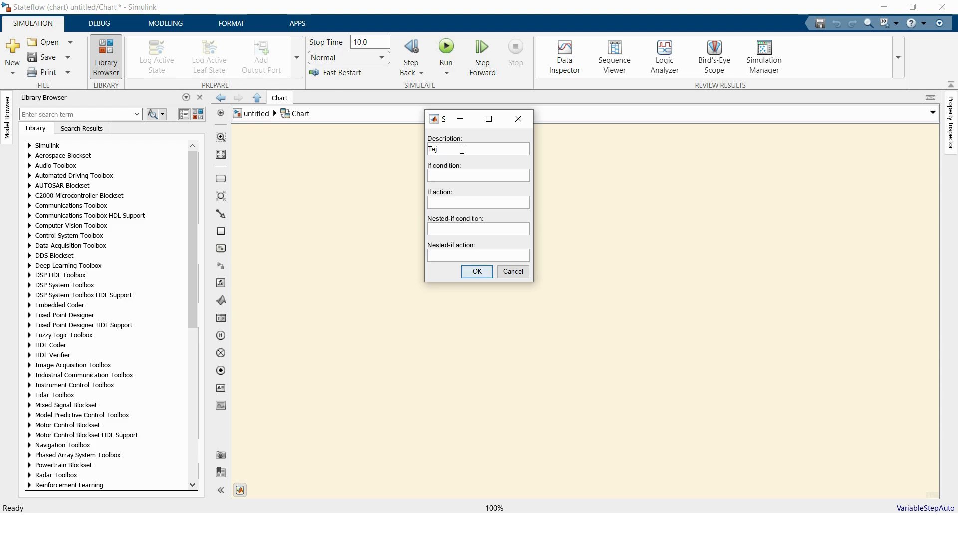
{"action": "key", "text": "BackSpace"}
{"action": "key", "text": "BackSpace"}
{"action": "key", "text": "BackSpace"}
{"action": "type", "text": "mperatureCont"}
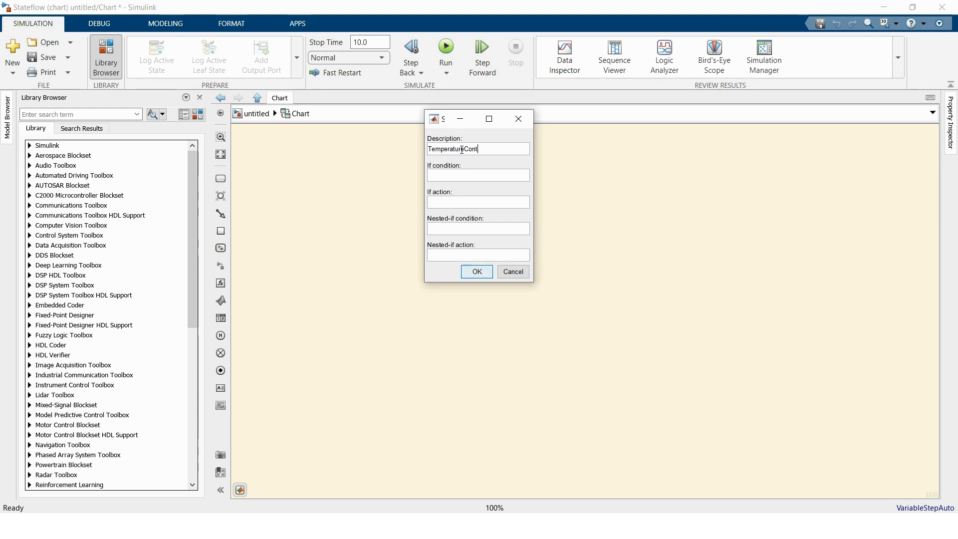
{"action": "type", "text": "rol"}
Create the pattern with if condition Temp<30, if action Heater=1, nested-if condition Temp<20 and nested-if action Heater=2.
{"action": "left_click", "coordinate": [449, 175]}
{"action": "type", "text": "Temp<20"}
{"action": "left_click", "coordinate": [464, 200]}
{"action": "type", "text": "HeTemp<"}
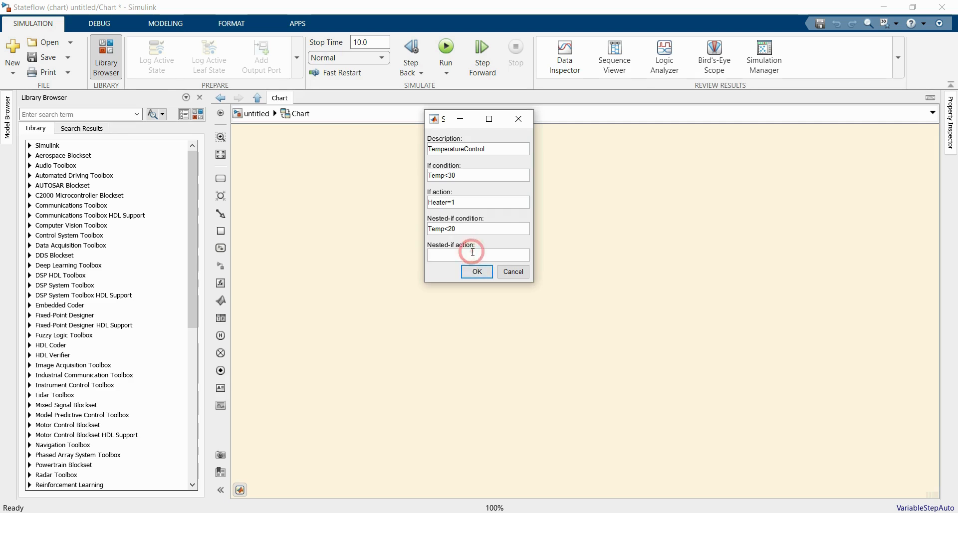
{"action": "type", "text": "heater=2"}
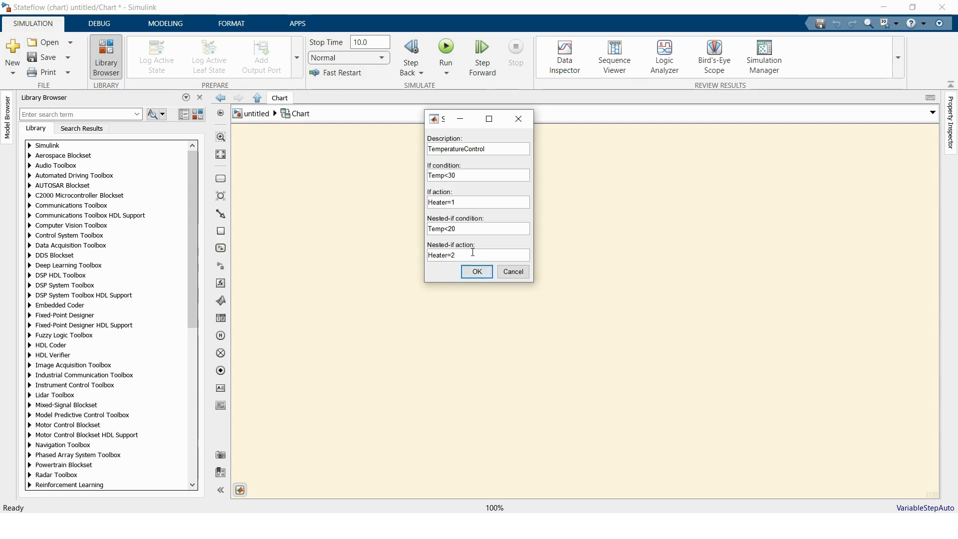
{"action": "left_click", "coordinate": [478, 271]}
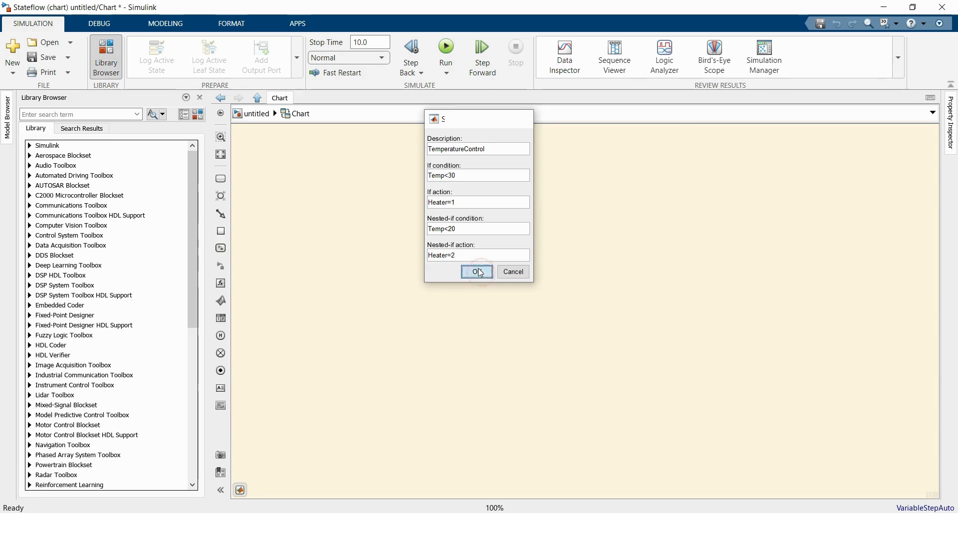
{"action": "left_click", "coordinate": [220, 154]}
{"action": "left_click", "coordinate": [680, 260]}
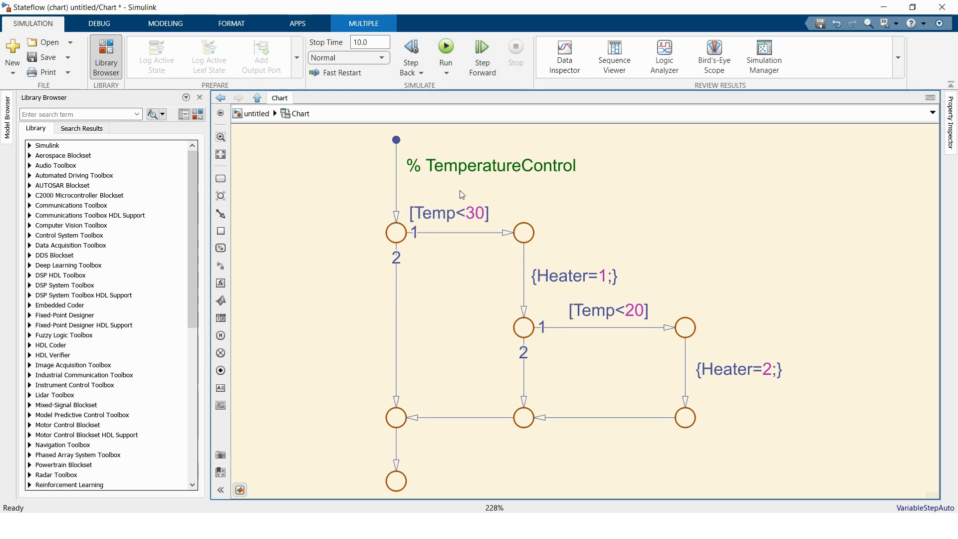
{"action": "left_click", "coordinate": [442, 213]}
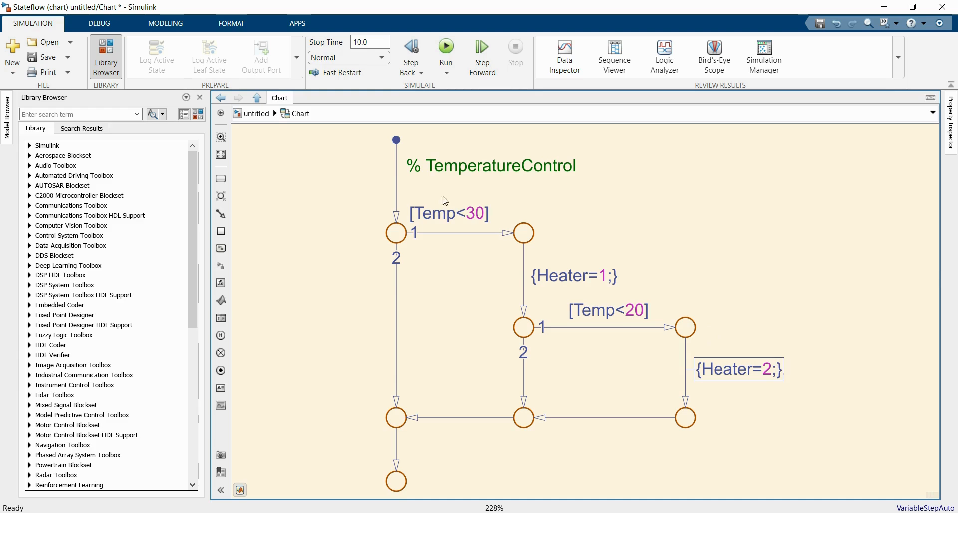
Show the chart's symbols and resolve the undefined ones, Temp as input data and Heater as output data.
{"action": "left_click", "coordinate": [170, 24]}
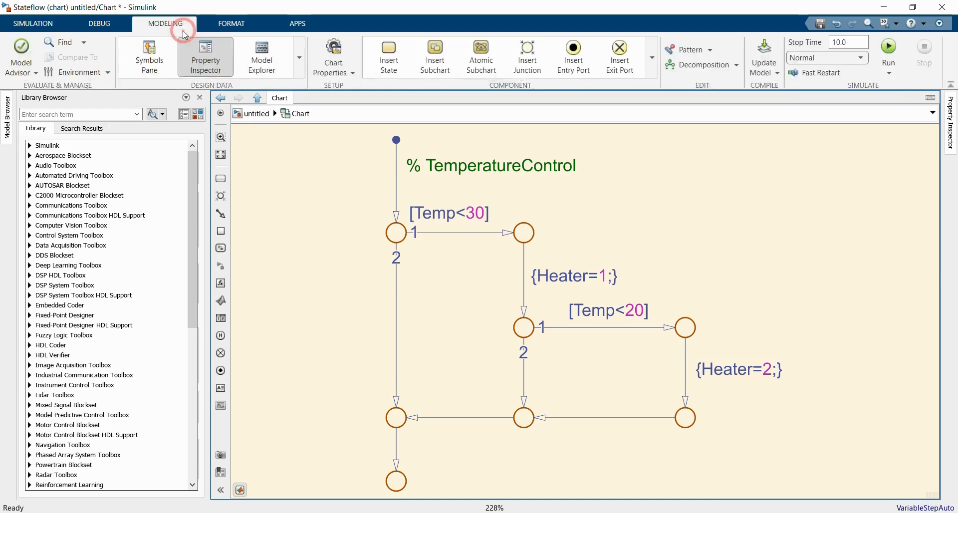
{"action": "left_click", "coordinate": [151, 60]}
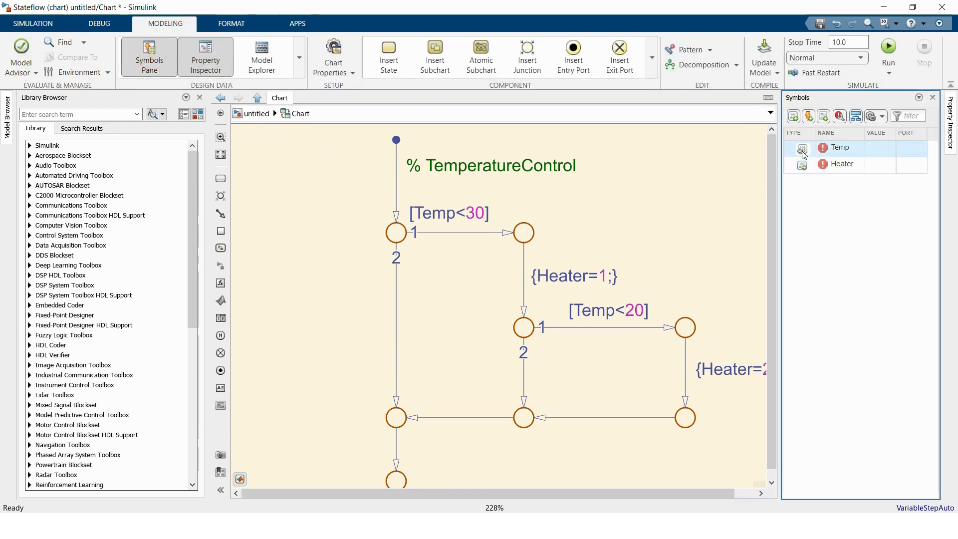
{"action": "mouse_move", "coordinate": [804, 152]}
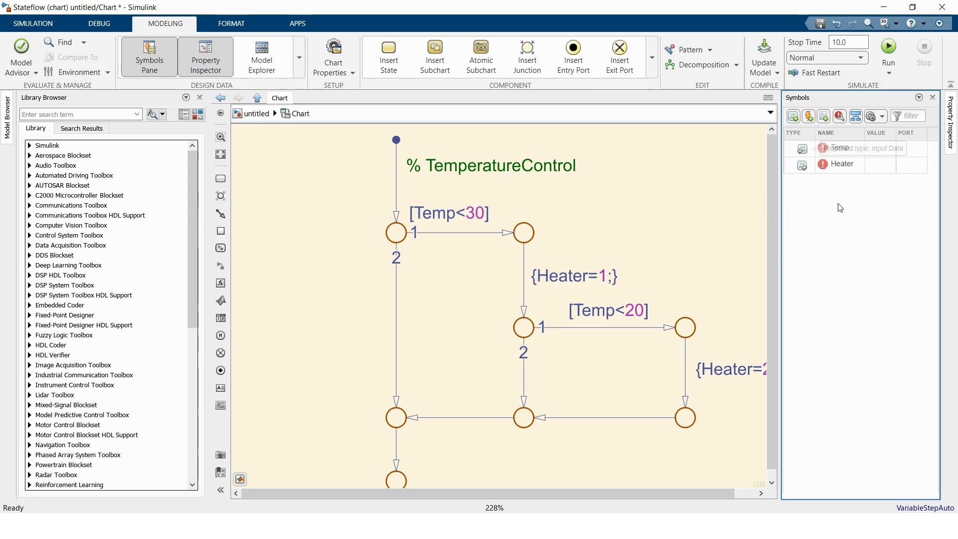
{"action": "left_click", "coordinate": [839, 117]}
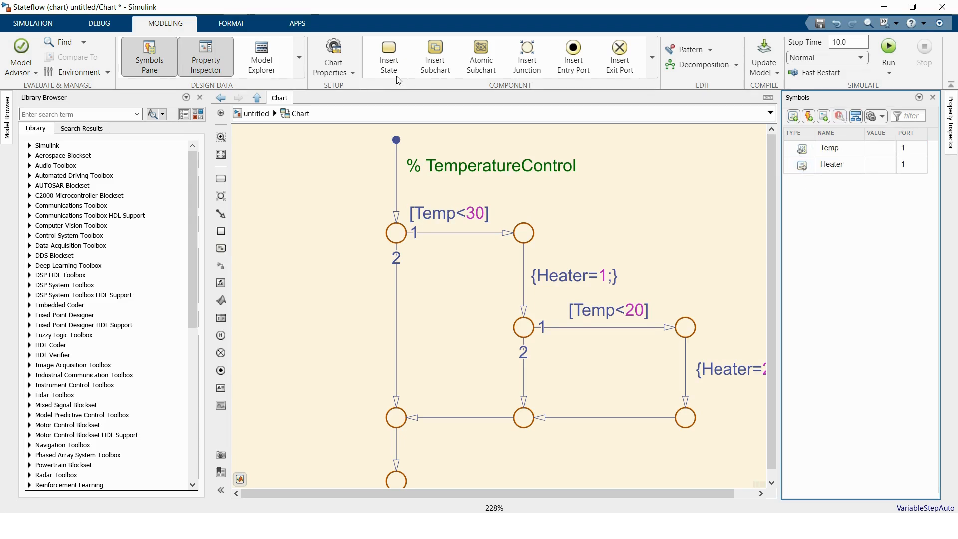
Return to the top-level model, enlarge the Chart block and reposition it on the canvas.
{"action": "left_click", "coordinate": [244, 115]}
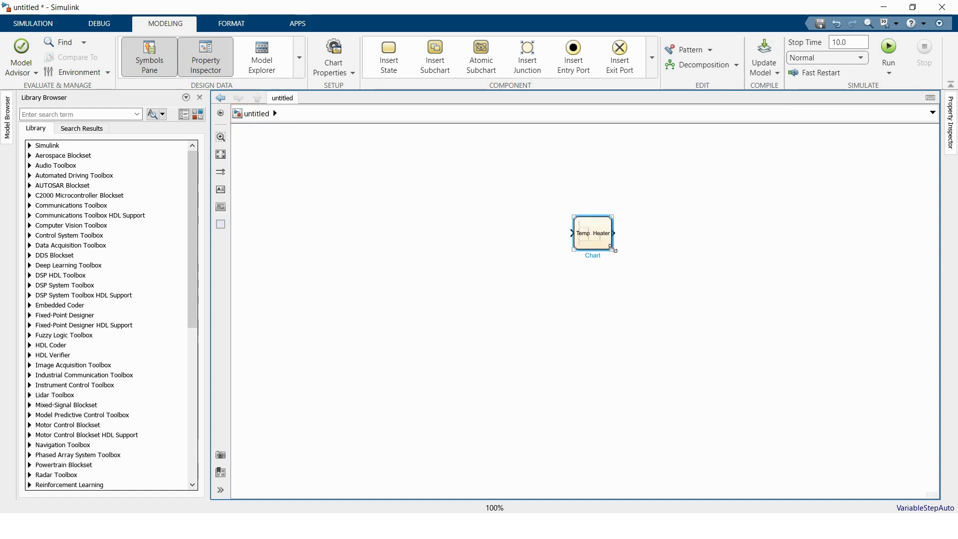
{"action": "left_click_drag", "start_coordinate": [612, 248], "coordinate": [666, 312]}
{"action": "left_click_drag", "start_coordinate": [633, 272], "coordinate": [589, 250]}
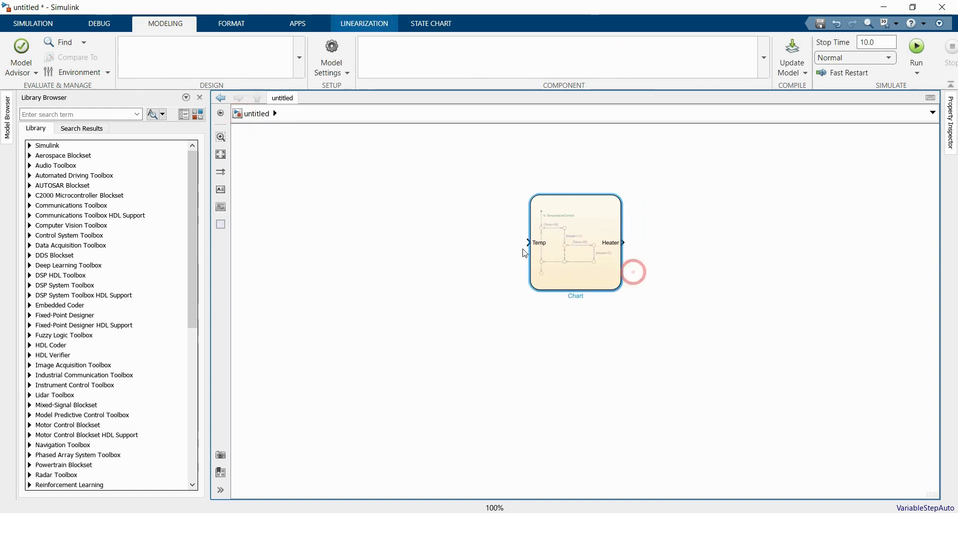
Add a Stair Generator block beside the chart and connect its output to the Temp input.
{"action": "double_click", "coordinate": [394, 182]}
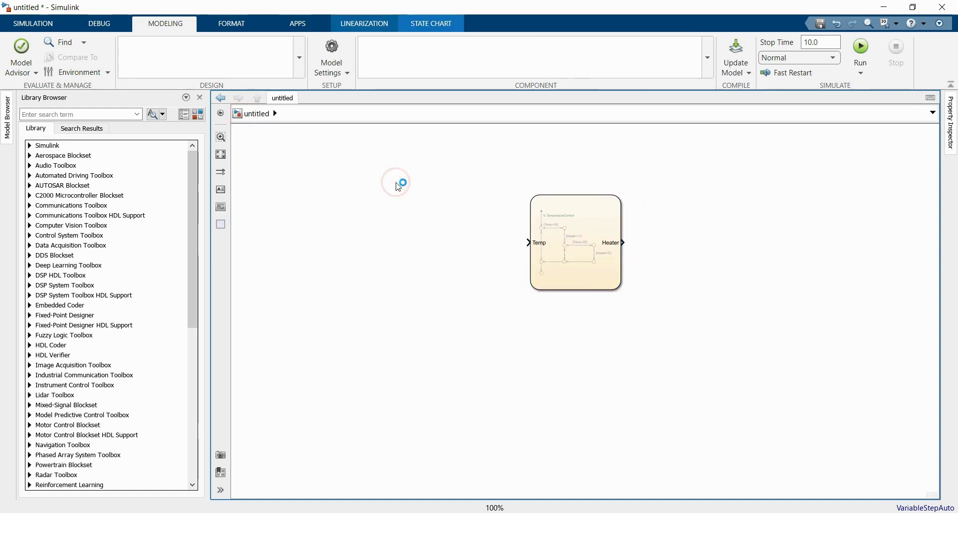
{"action": "type", "text": "stai"}
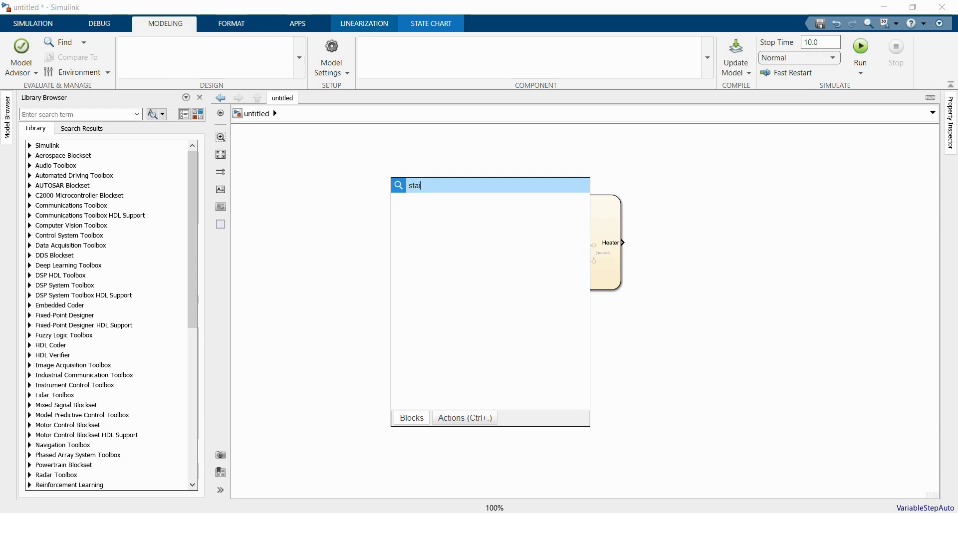
{"action": "type", "text": "r"}
{"action": "left_click", "coordinate": [432, 205]}
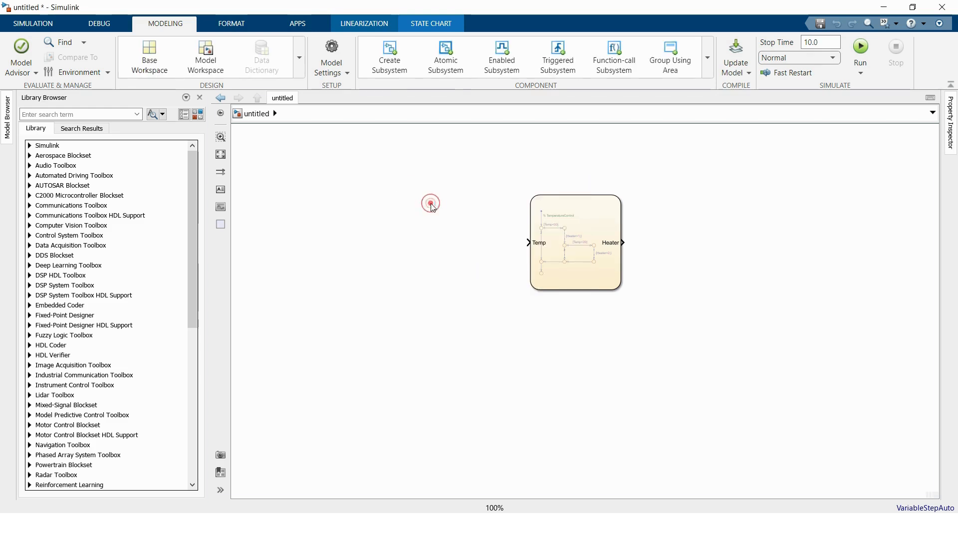
{"action": "left_click_drag", "start_coordinate": [406, 187], "coordinate": [463, 246]}
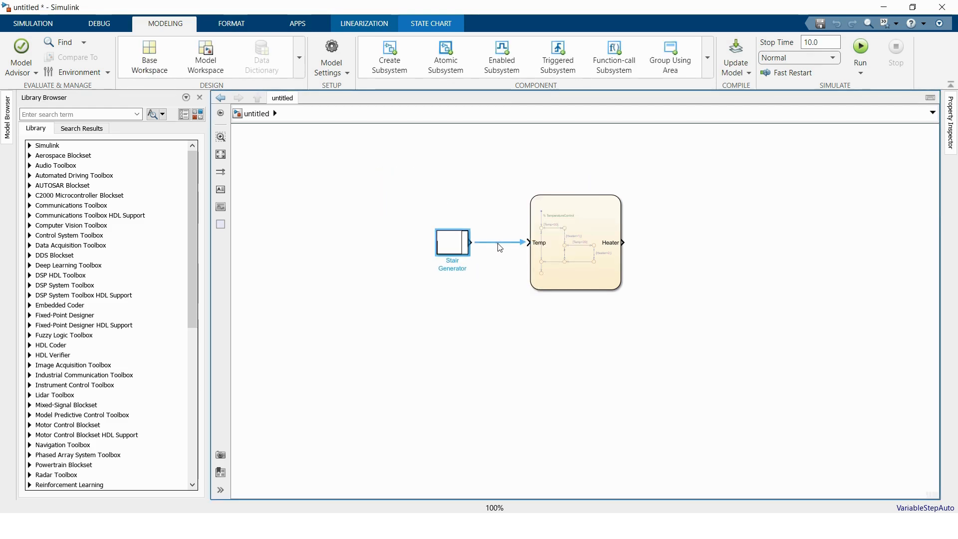
{"action": "left_click", "coordinate": [497, 243]}
Add a Scope block from Simulink/Sinks and align it with the chart's Heater output.
{"action": "left_click", "coordinate": [790, 195]}
{"action": "double_click", "coordinate": [790, 194]}
{"action": "type", "text": "sd"}
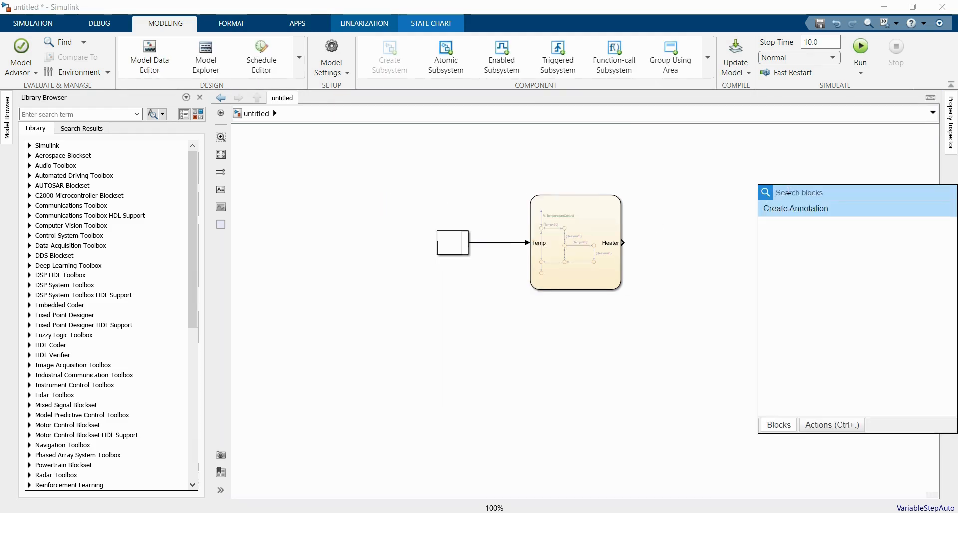
{"action": "key", "text": "BackSpace"}
{"action": "type", "text": "cop"}
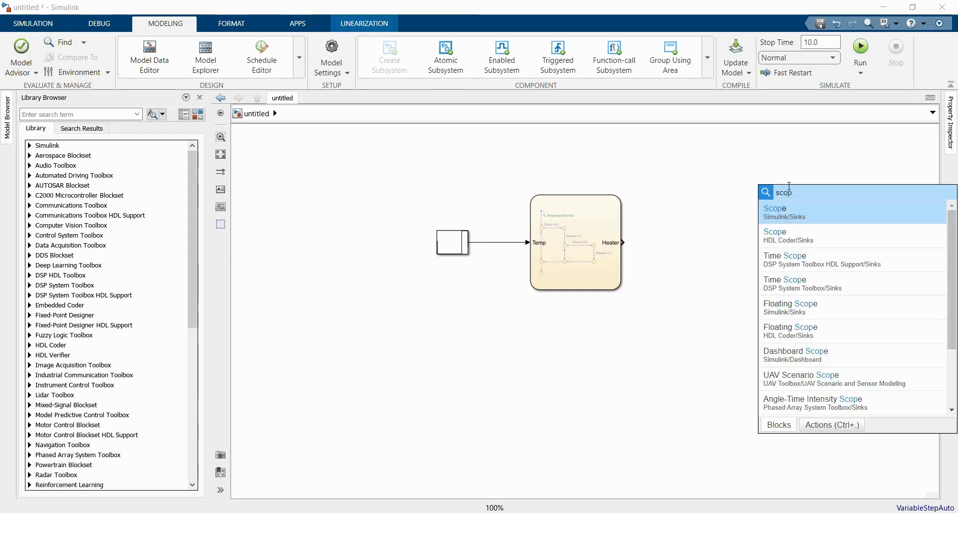
{"action": "left_click", "coordinate": [775, 211]}
{"action": "left_click_drag", "start_coordinate": [783, 197], "coordinate": [737, 243]}
Set the Scope's number of input ports to 2 in its configuration properties.
{"action": "double_click", "coordinate": [738, 243]}
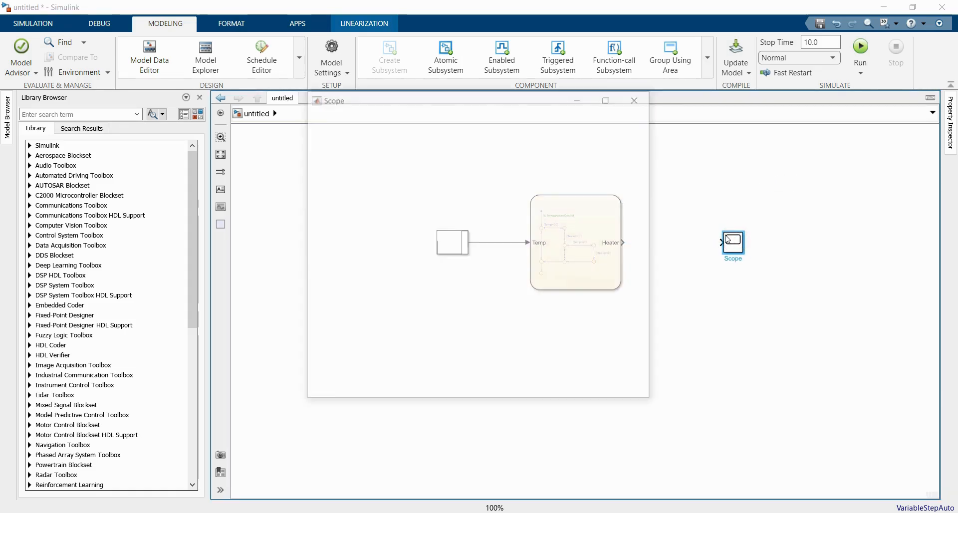
{"action": "left_click", "coordinate": [312, 130]}
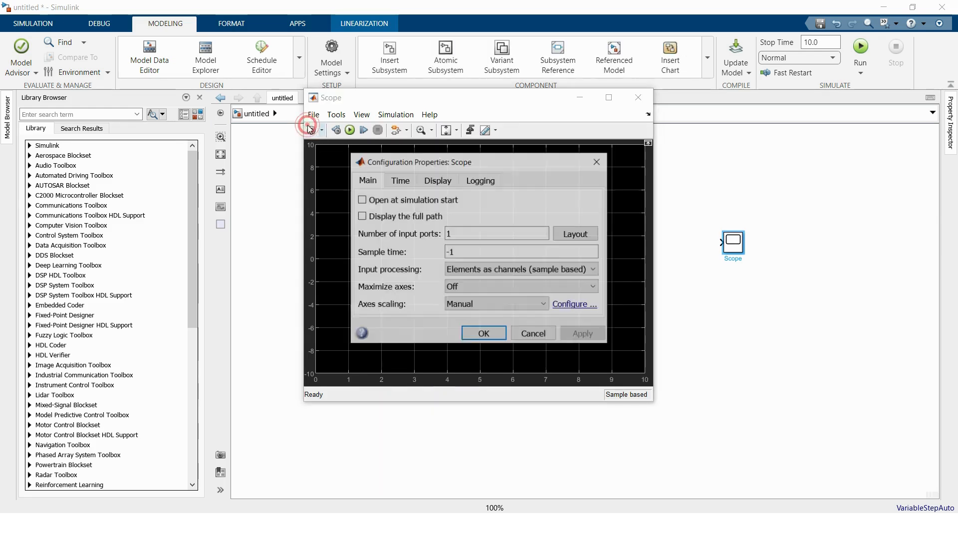
{"action": "double_click", "coordinate": [478, 238]}
{"action": "type", "text": "2"}
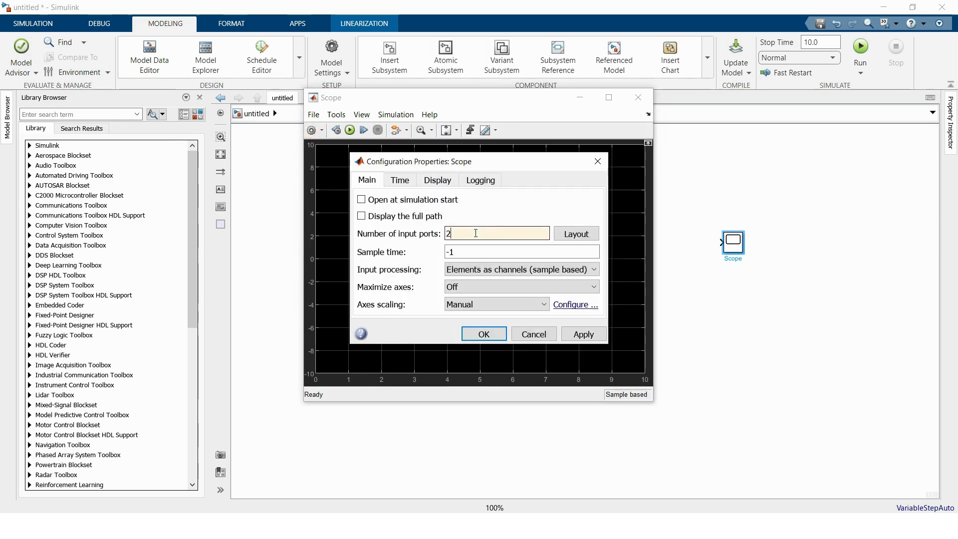
{"action": "left_click", "coordinate": [564, 241]}
{"action": "left_click", "coordinate": [617, 262]}
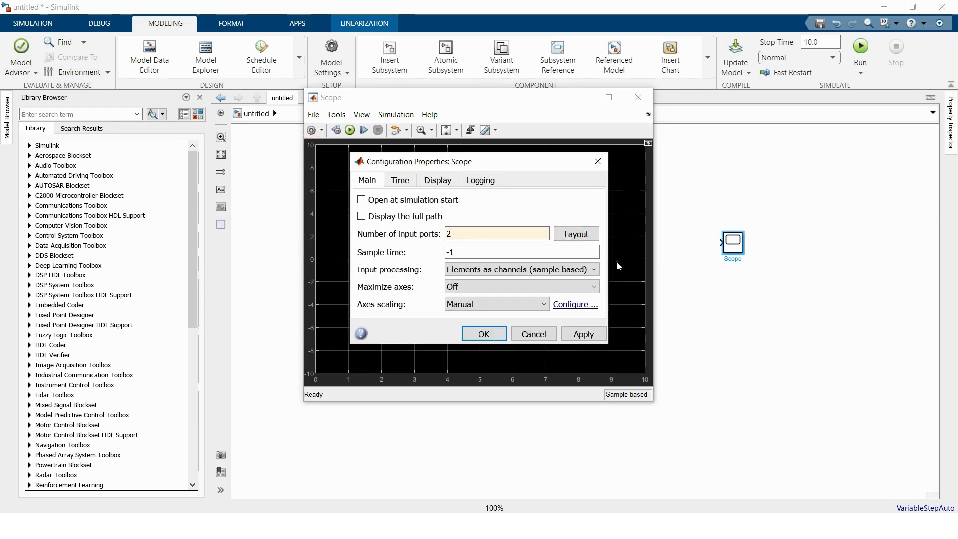
{"action": "left_click", "coordinate": [486, 334]}
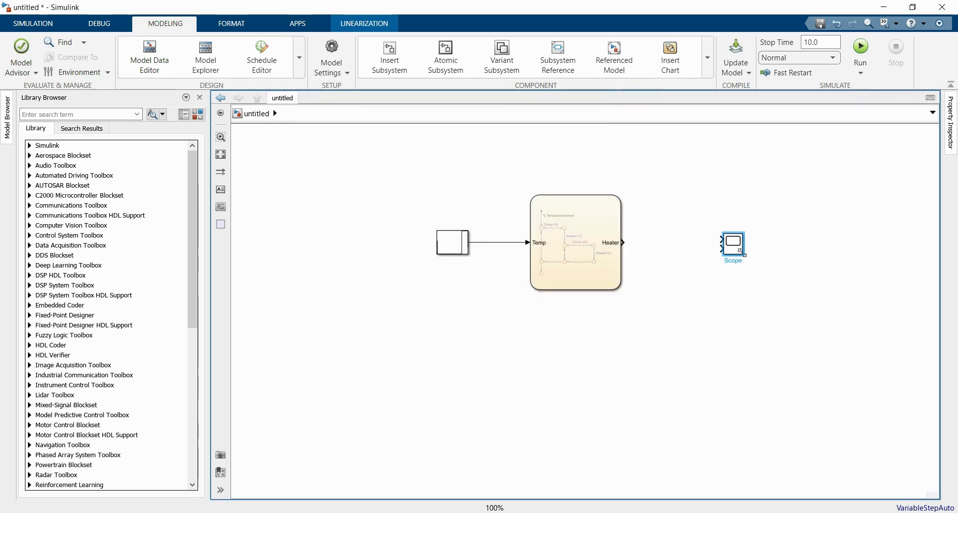
Enlarge the Scope block and connect the chart's Heater output to the Scope's second input.
{"action": "left_click", "coordinate": [740, 254]}
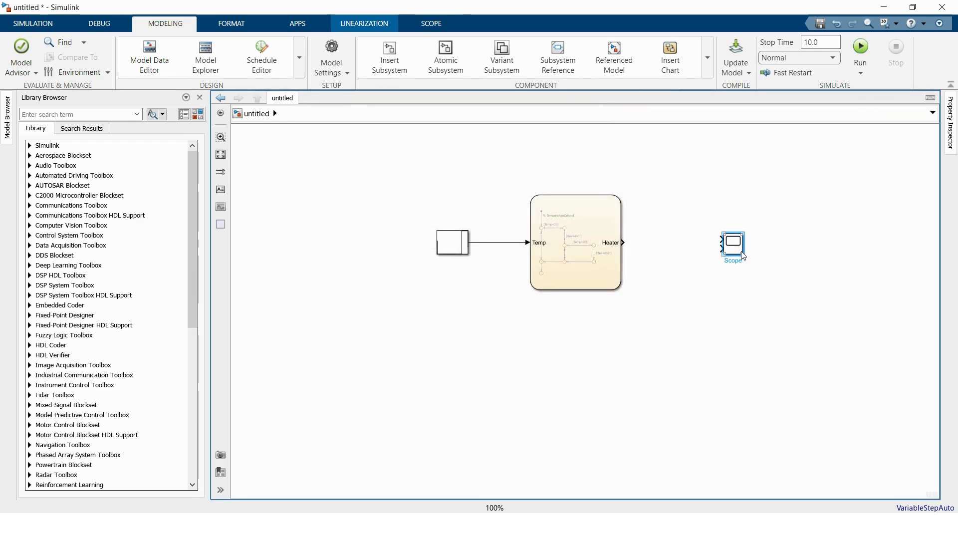
{"action": "mouse_move", "coordinate": [742, 254]}
{"action": "left_mouse_down"}
{"action": "mouse_move", "coordinate": [772, 318]}
{"action": "mouse_move", "coordinate": [740, 224]}
{"action": "mouse_move", "coordinate": [737, 236]}
{"action": "left_mouse_up"}
{"action": "left_click", "coordinate": [679, 242]}
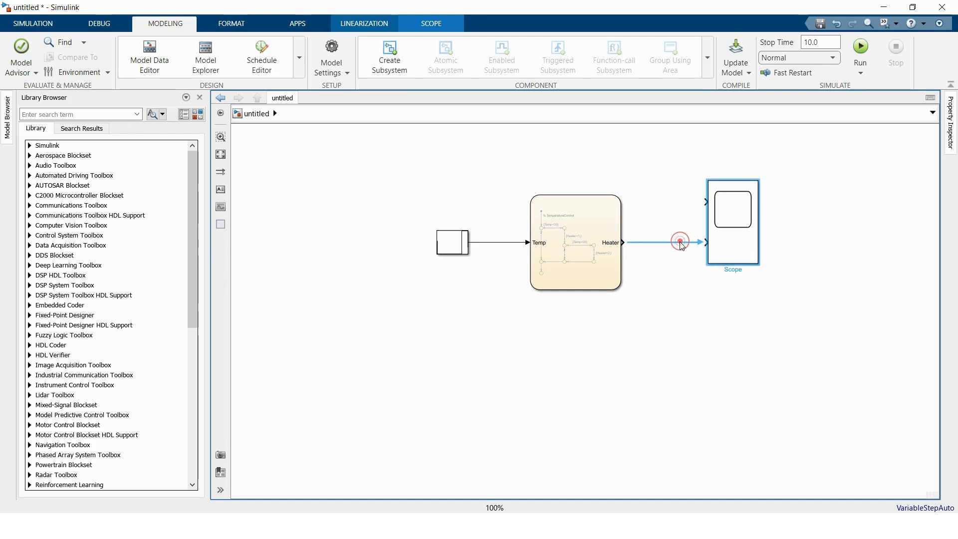
Label the signal line between the chart and the Scope as heater.
{"action": "left_click", "coordinate": [681, 244]}
{"action": "type", "text": "H"}
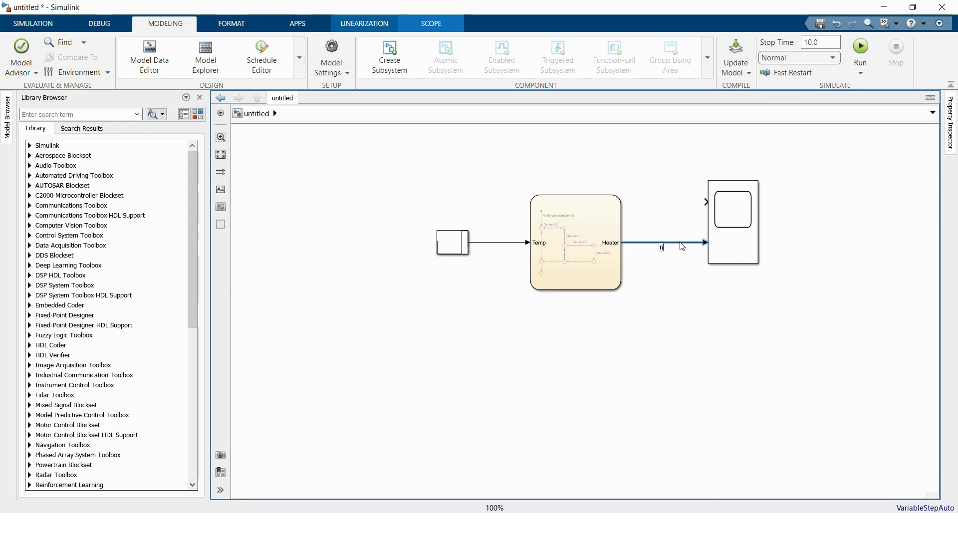
{"action": "left_click", "coordinate": [614, 172]}
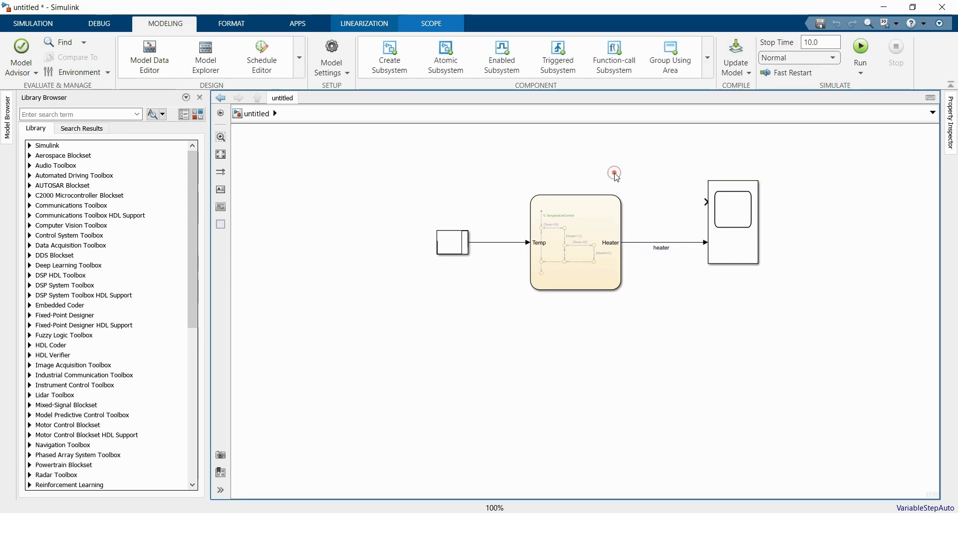
Branch the Stair Generator signal to the Scope's first input and label the branch Temp.
{"action": "mouse_move", "coordinate": [706, 201]}
{"action": "left_mouse_down"}
{"action": "mouse_move", "coordinate": [515, 212]}
{"action": "mouse_move", "coordinate": [508, 242]}
{"action": "left_mouse_up"}
{"action": "double_click", "coordinate": [570, 181]}
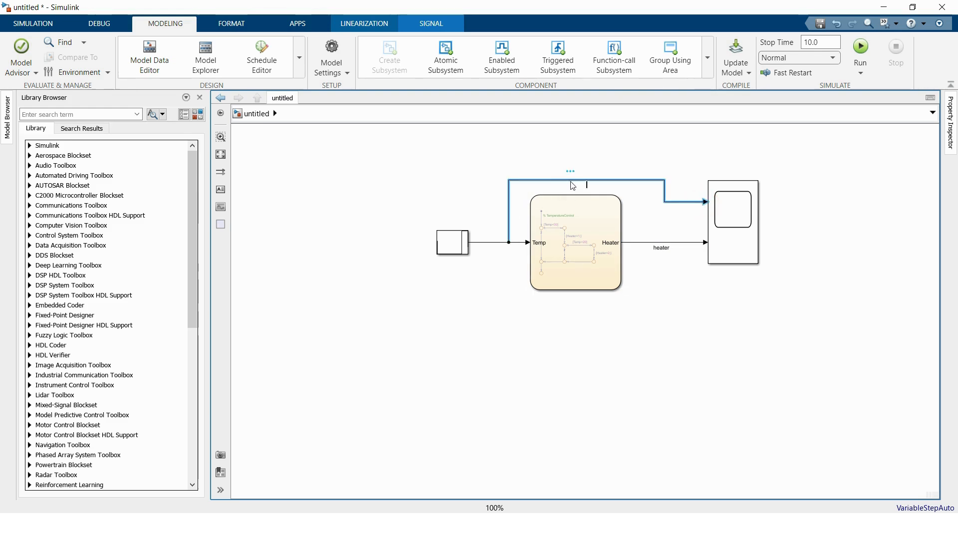
{"action": "type", "text": "Temp"}
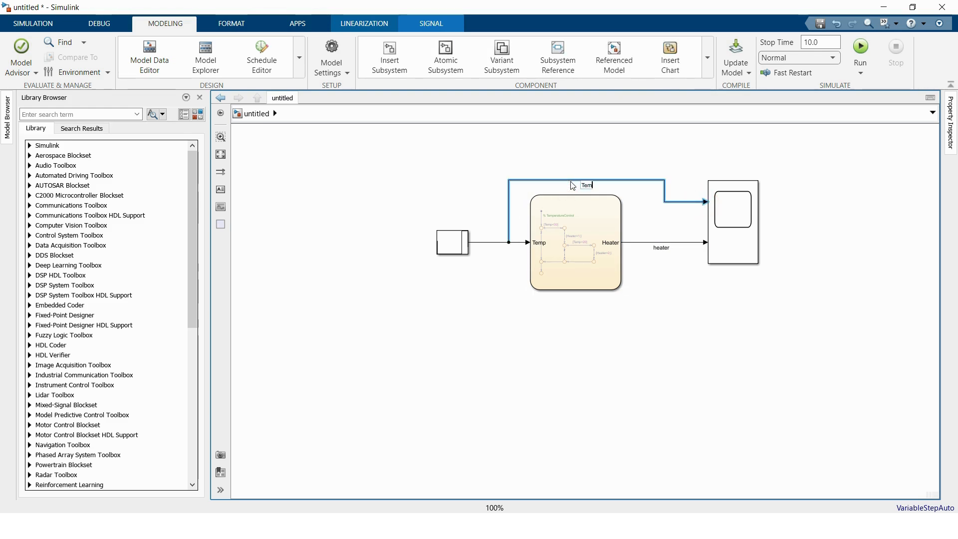
{"action": "double_click", "coordinate": [447, 238]}
{"action": "triple_click", "coordinate": [547, 220]}
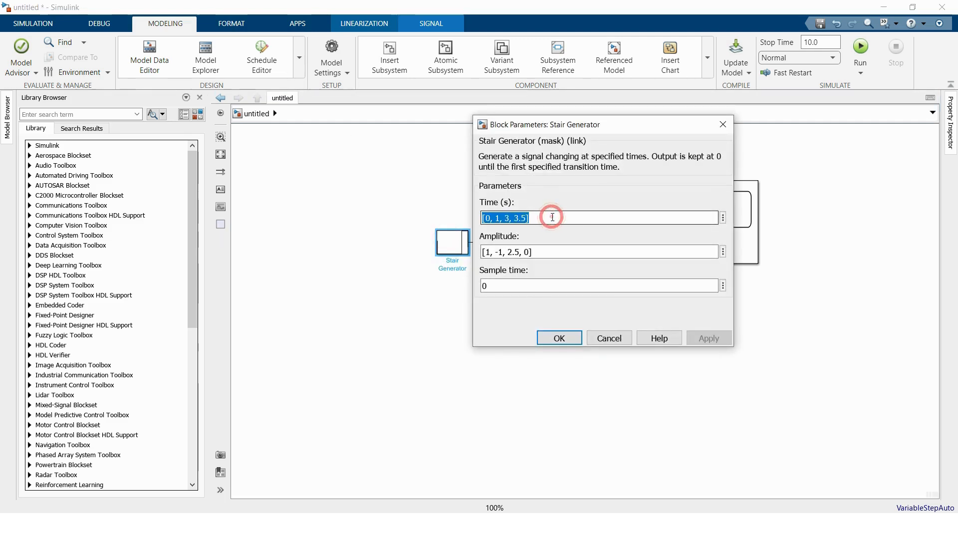
{"action": "type", "text": "["}
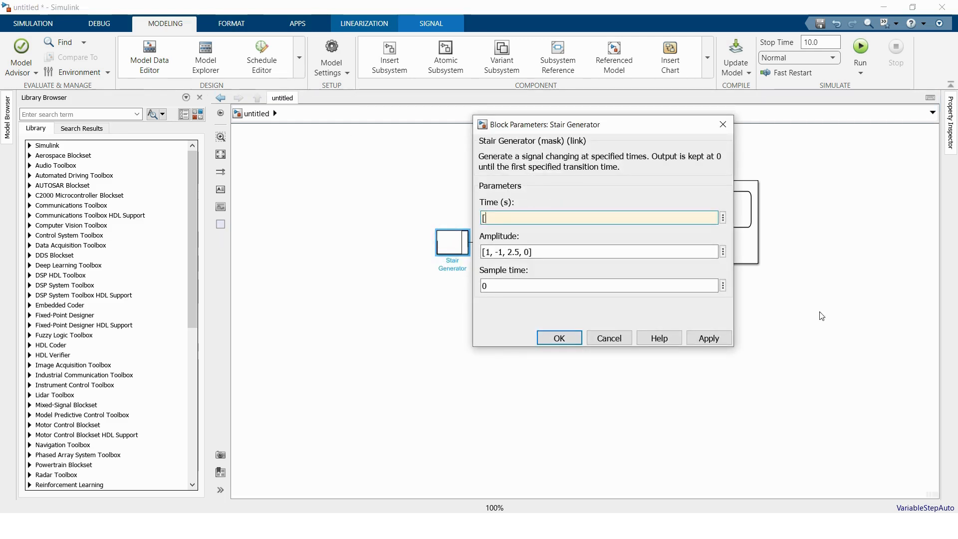
{"action": "type", "text": "0 1 2 6"}
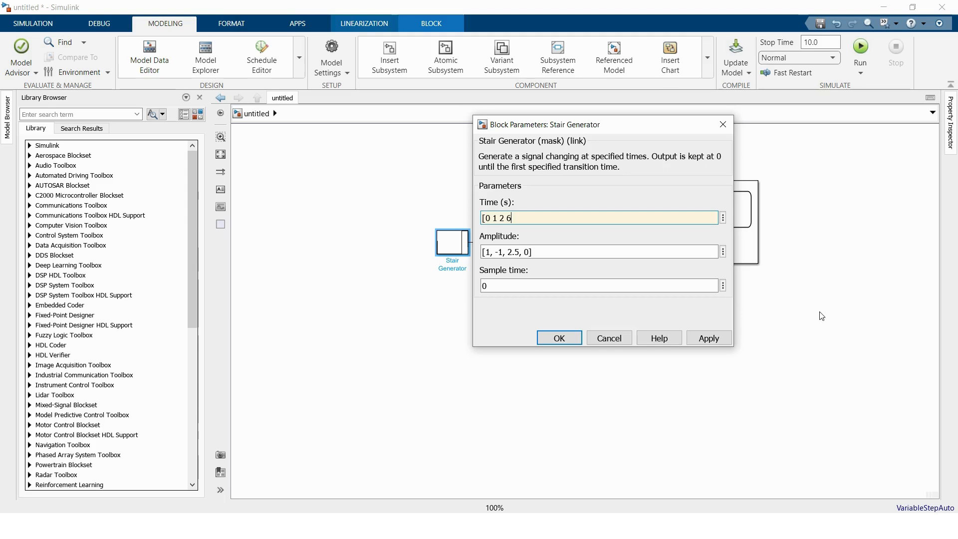
{"action": "type", "text": " 5 6 7"}
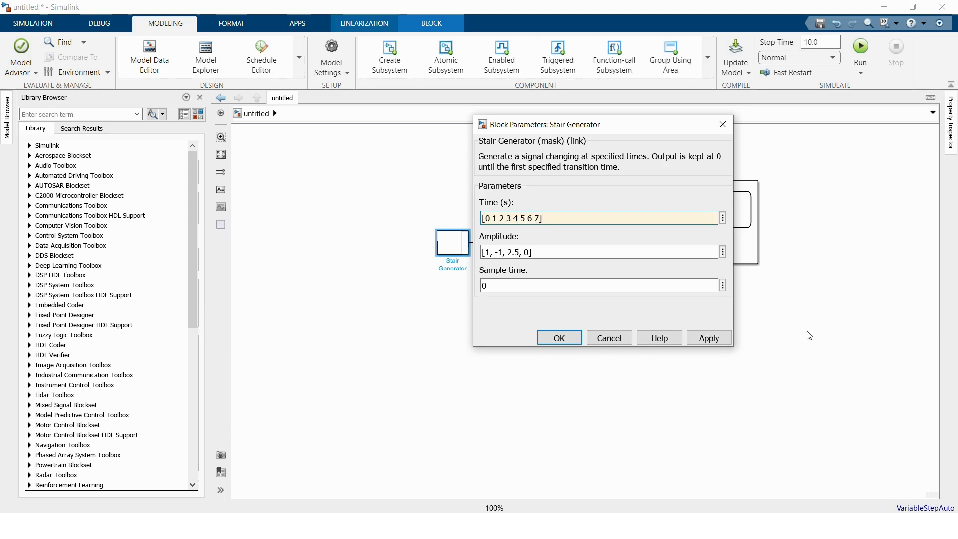
{"action": "triple_click", "coordinate": [541, 252]}
{"action": "type", "text": "[10 15 17 20"}
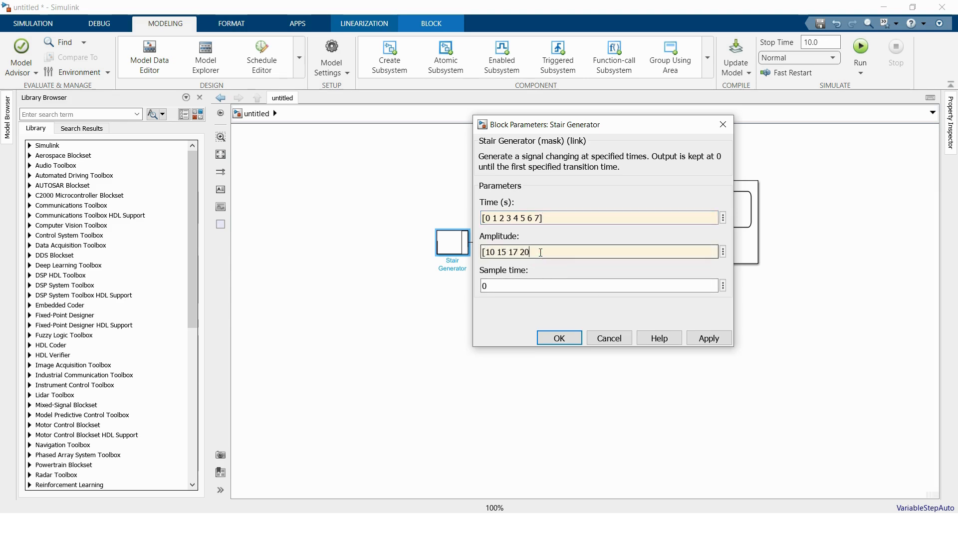
{"action": "type", "text": "25 30 10 10"}
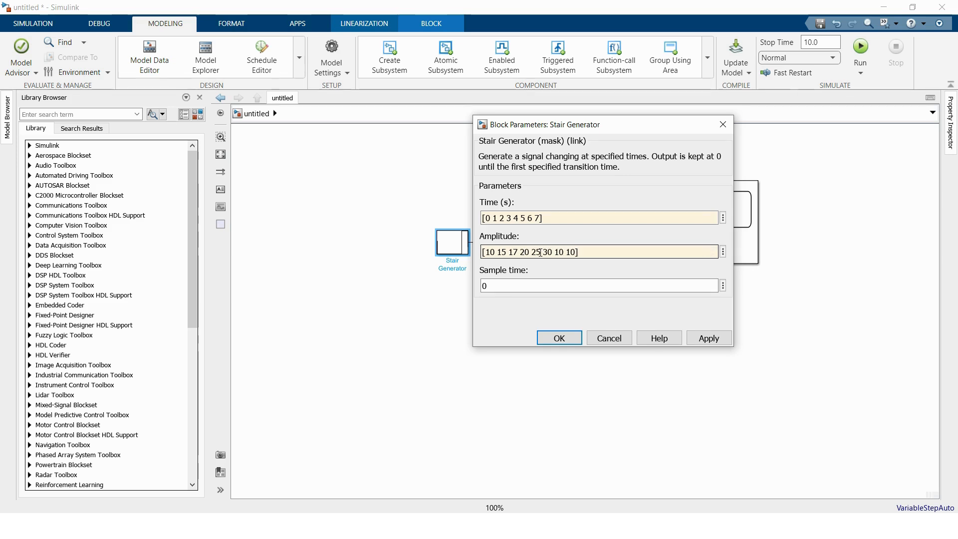
{"action": "left_click", "coordinate": [563, 339]}
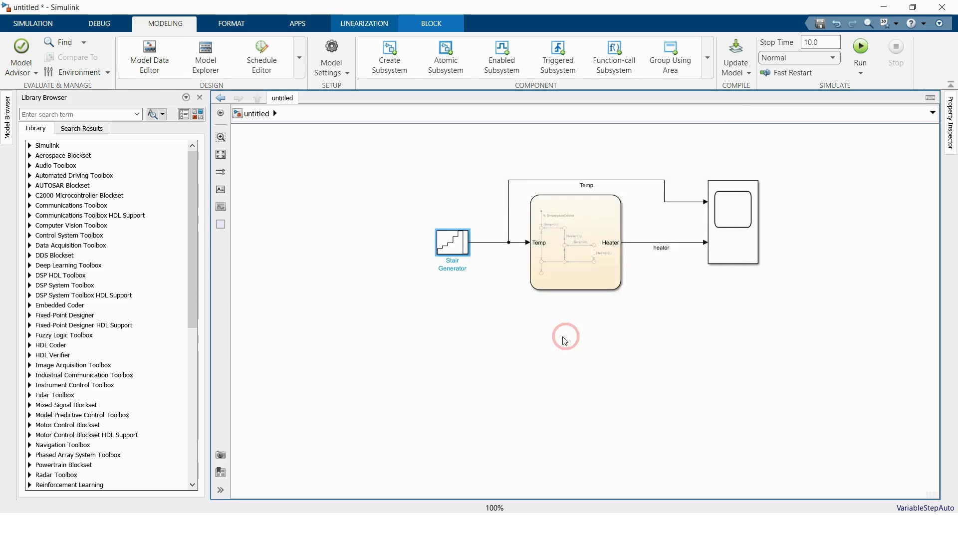
Run the simulation and open the Scope in a maximized window.
{"action": "left_click", "coordinate": [388, 228]}
{"action": "left_click", "coordinate": [220, 154]}
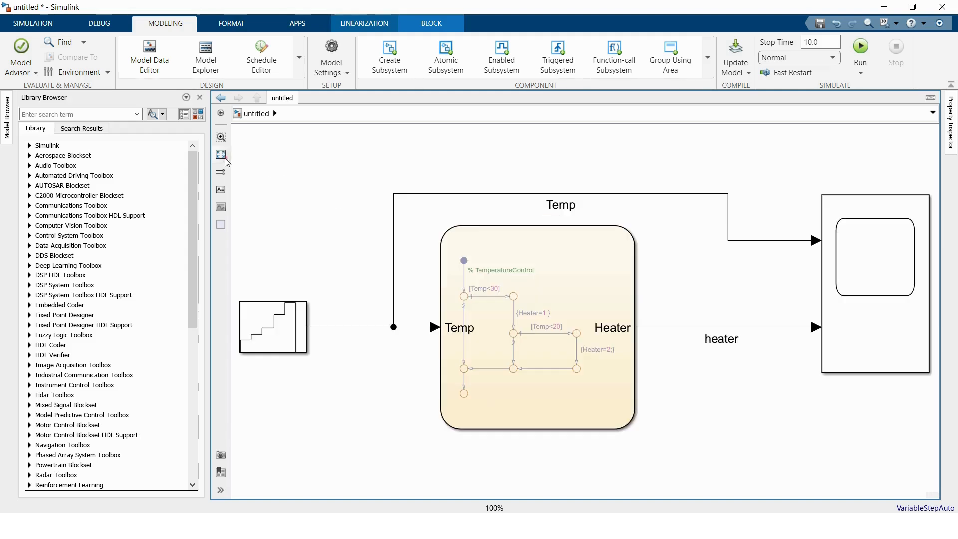
{"action": "left_click", "coordinate": [33, 24]}
{"action": "left_click", "coordinate": [446, 48]}
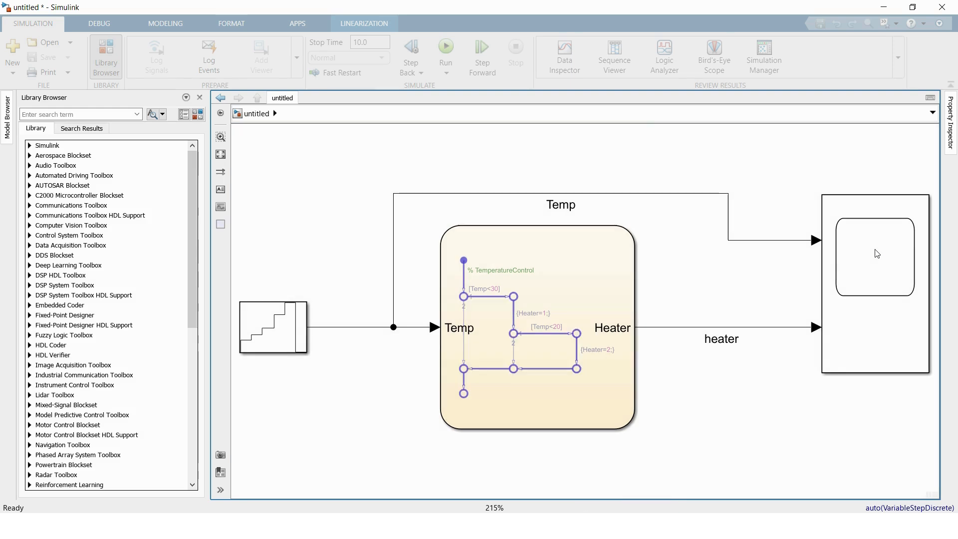
{"action": "double_click", "coordinate": [876, 253]}
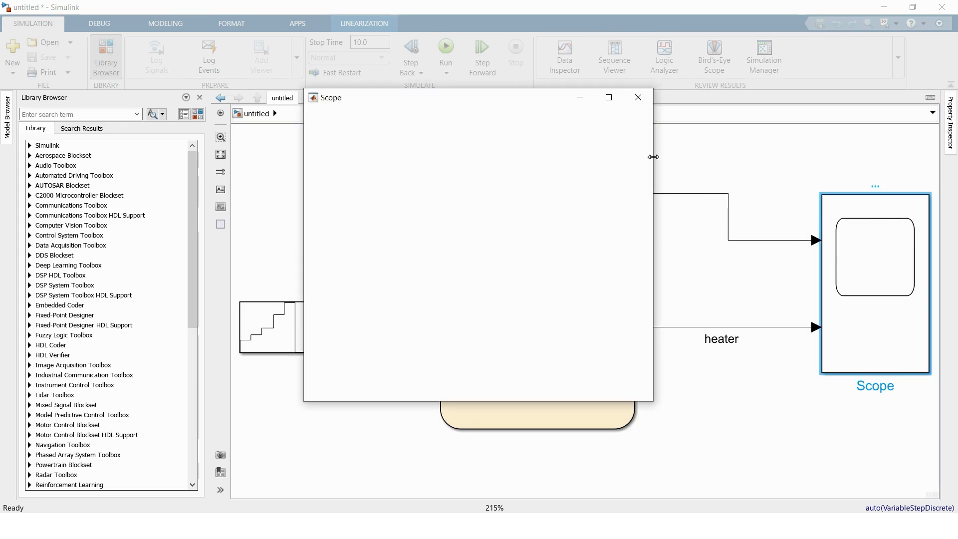
{"action": "left_click", "coordinate": [607, 99]}
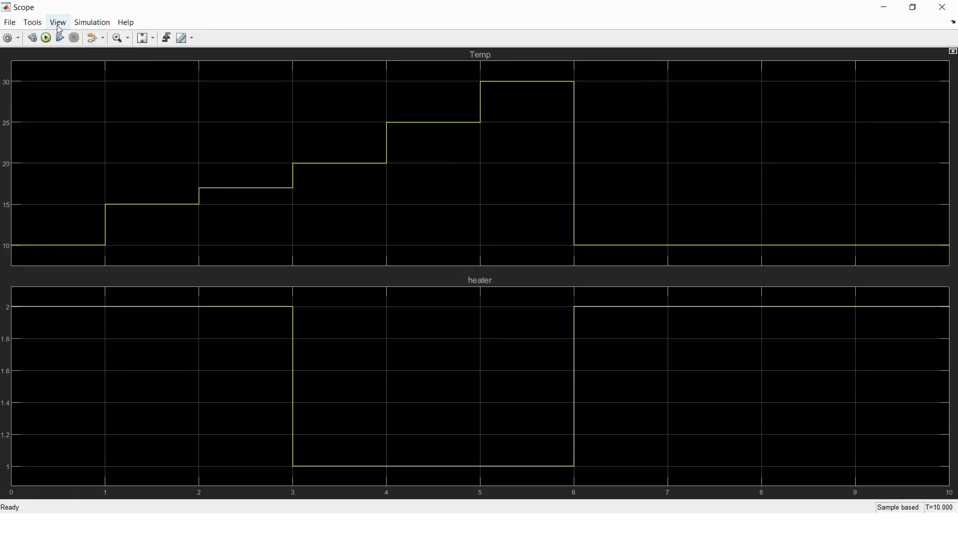
In the Scope's style settings, set the Temp line width on display 1 to 2.0.
{"action": "left_click", "coordinate": [57, 24]}
{"action": "left_click", "coordinate": [92, 62]}
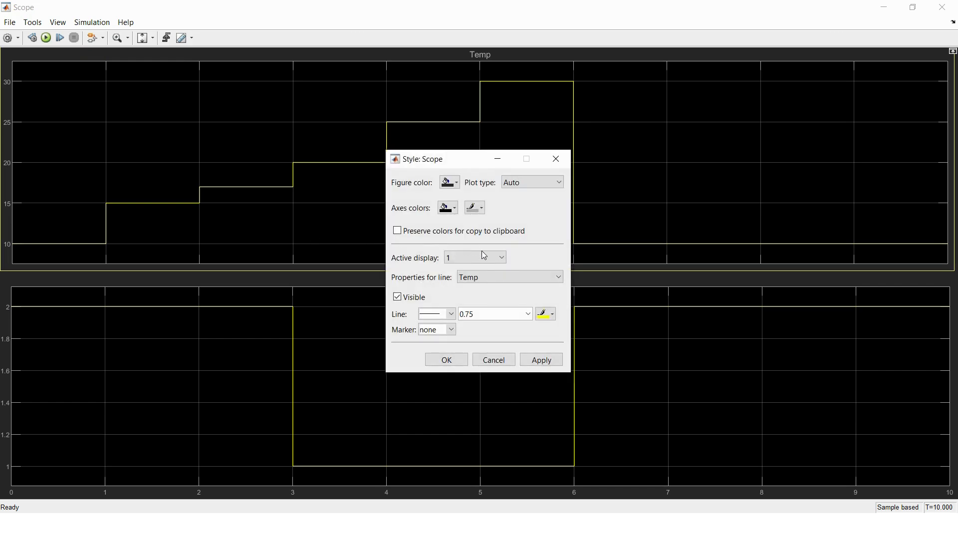
{"action": "left_click", "coordinate": [527, 313]}
{"action": "left_click", "coordinate": [478, 346]}
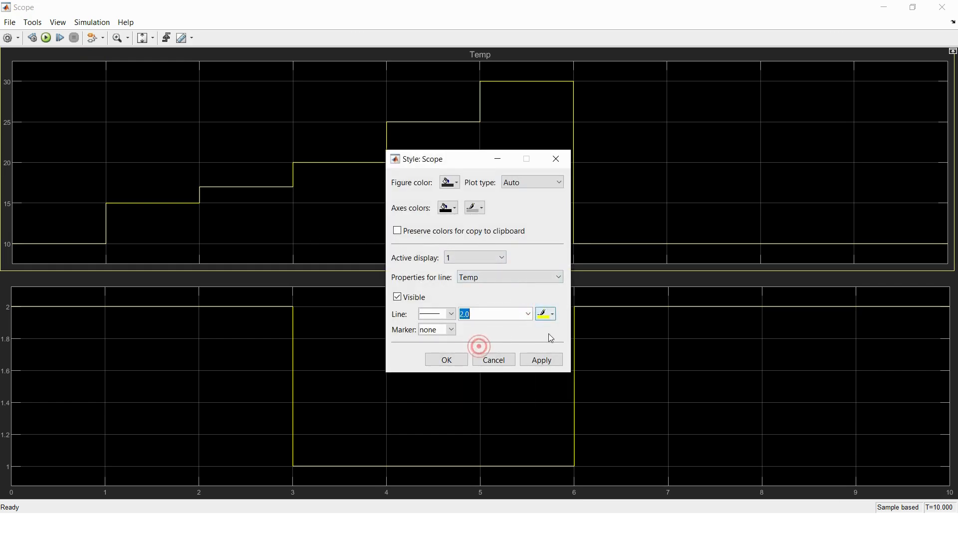
{"action": "left_click", "coordinate": [541, 359]}
Set the heater line on display 2 of the Scope to width 2.0 and colour red.
{"action": "left_click", "coordinate": [499, 258]}
{"action": "left_click", "coordinate": [464, 277]}
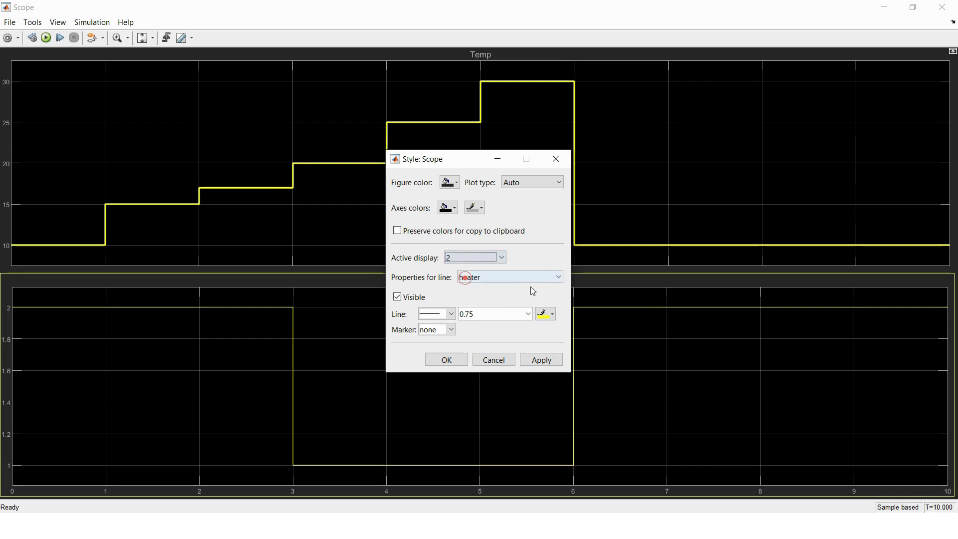
{"action": "left_click", "coordinate": [529, 313]}
{"action": "left_click", "coordinate": [549, 314]}
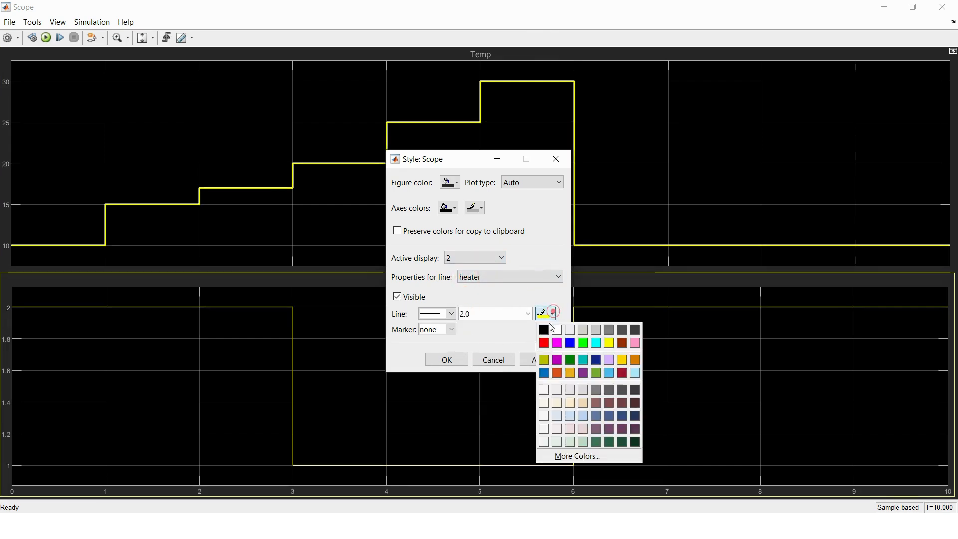
{"action": "left_click", "coordinate": [551, 338]}
{"action": "left_click", "coordinate": [543, 360]}
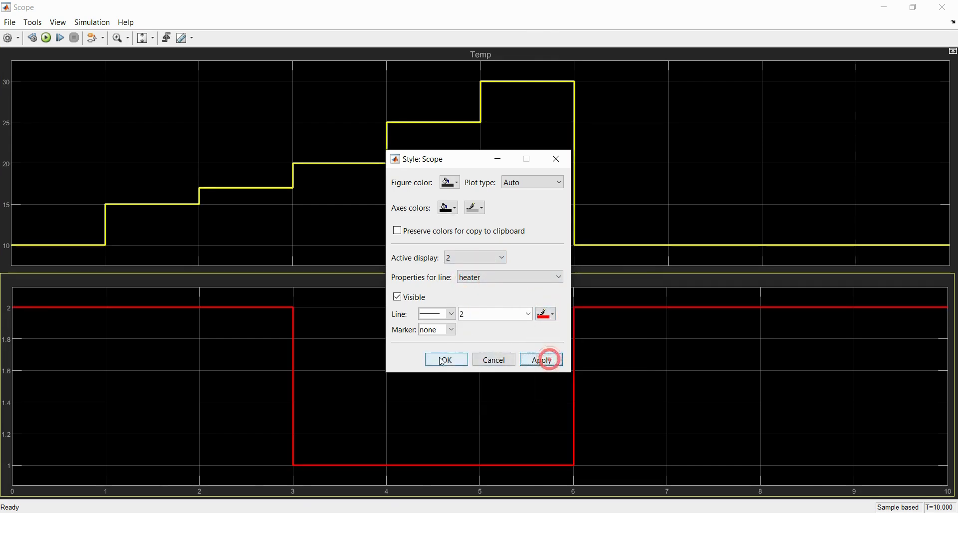
{"action": "left_click", "coordinate": [446, 360]}
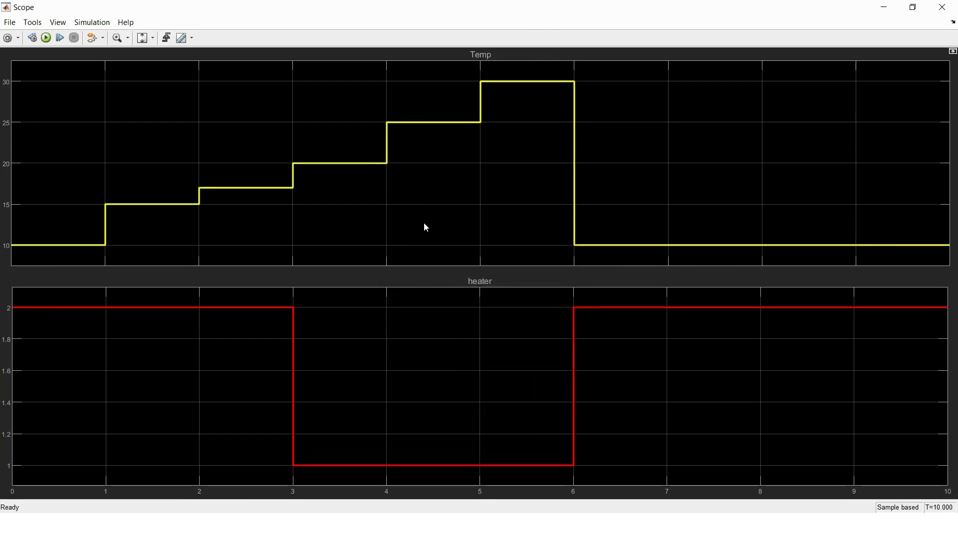